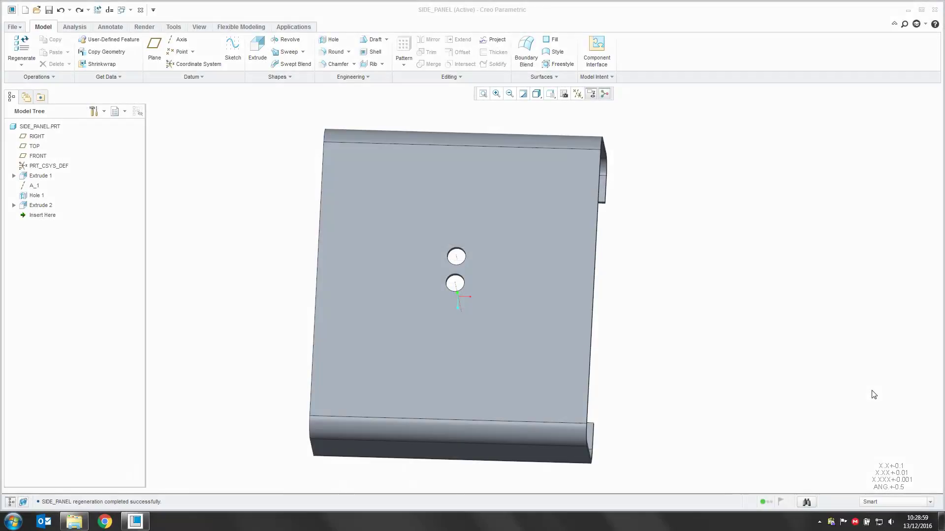
# Tilt the side panel to show its flange and bring up the Extrude 2 context menu
pyautogui.moveTo(605, 338)
pyautogui.mouseDown(button='middle')
pyautogui.moveTo(599, 311)
pyautogui.moveTo(601, 324)
pyautogui.mouseUp(button='middle')
pyautogui.rightClick(45, 207)
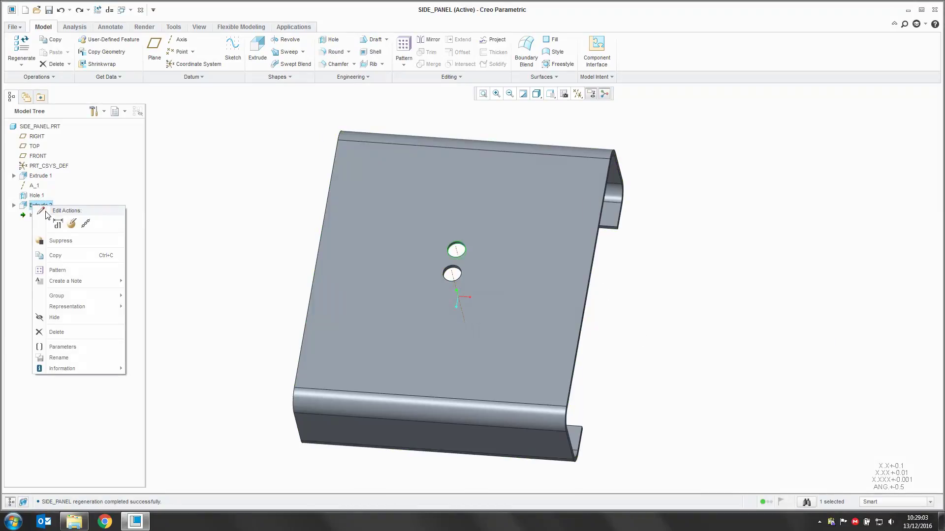
# Redefine Extrude 2 by re-entering its 20.00-diameter hole sketch and accepting it
pyautogui.click(72, 223)
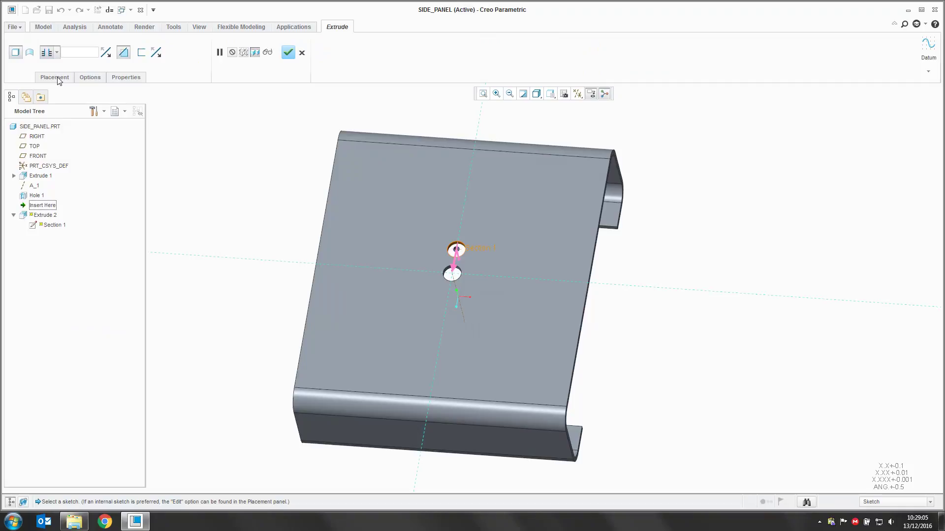
pyautogui.click(58, 78)
pyautogui.click(132, 109)
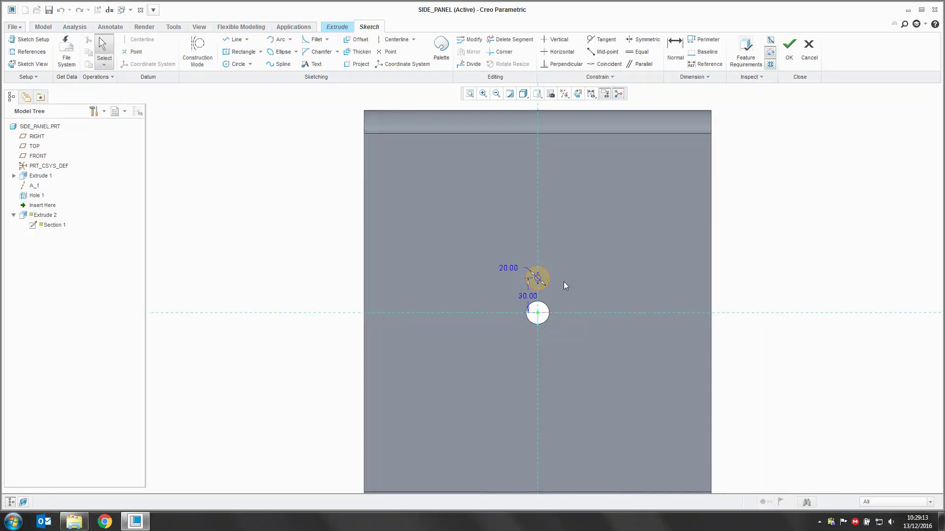
pyautogui.click(790, 47)
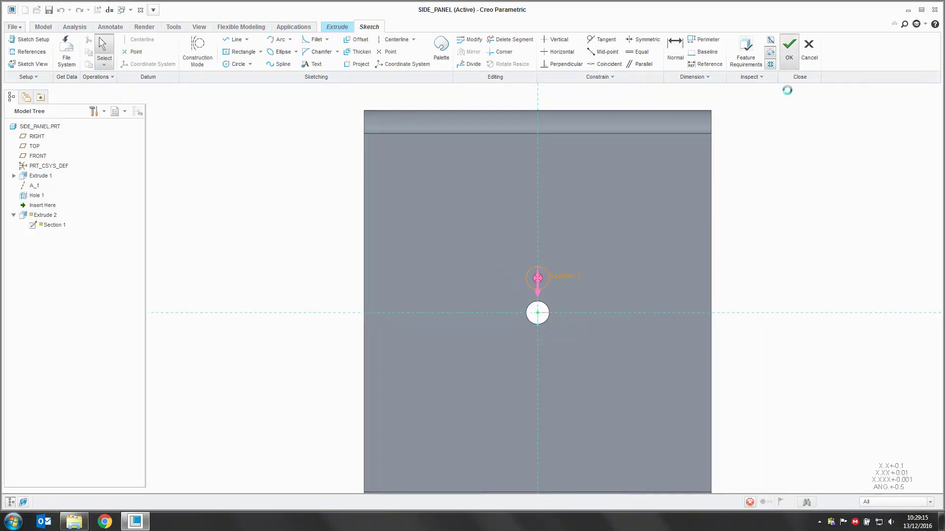
pyautogui.click(287, 52)
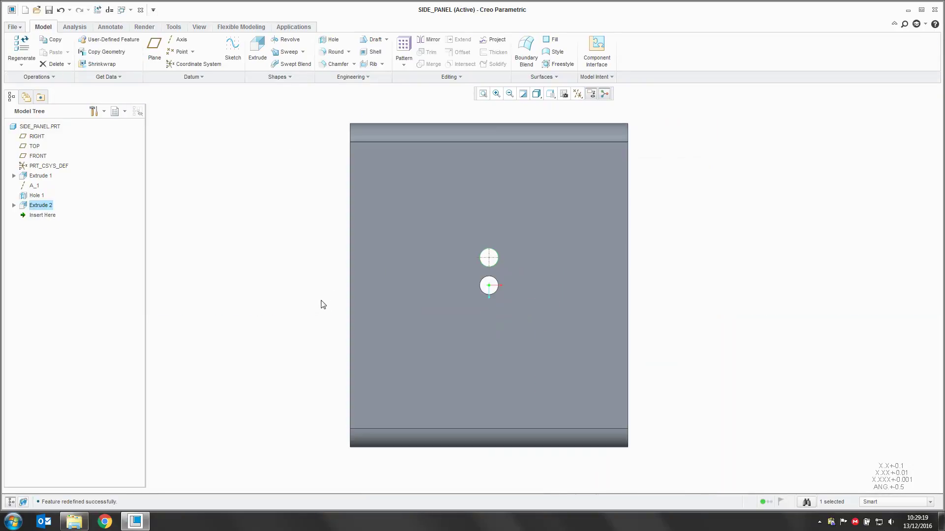
# Start an Axis-type pattern of the Extrude 2 hole and pick datum axis A_1
pyautogui.moveTo(320, 304); pyautogui.dragTo(316, 271, button='middle')
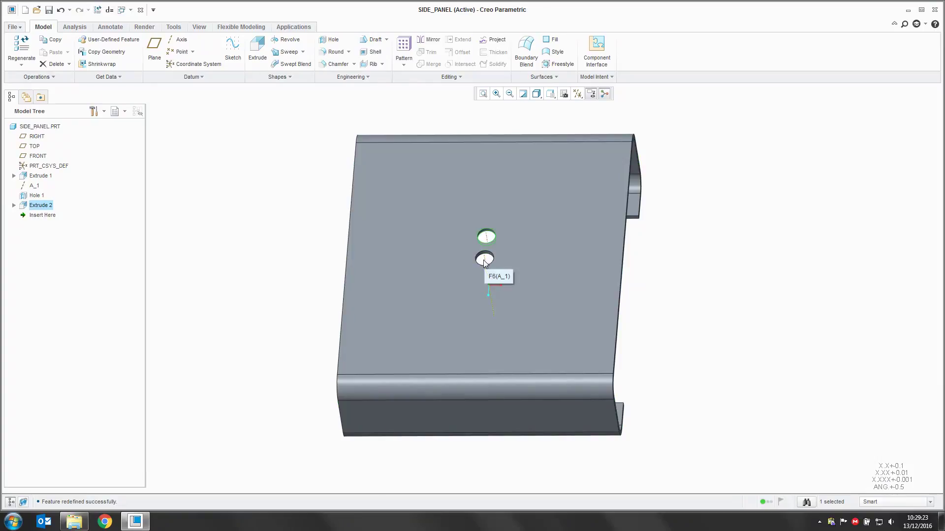
pyautogui.click(404, 45)
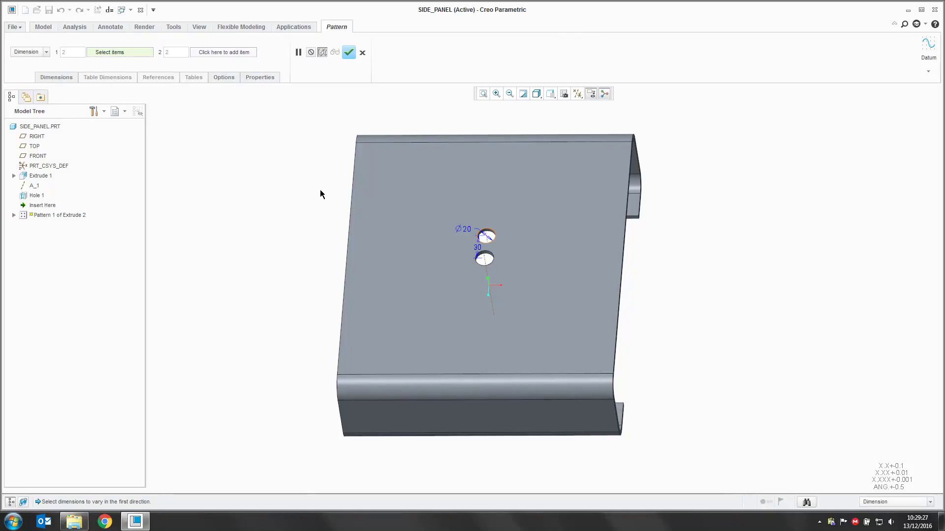
pyautogui.click(45, 52)
pyautogui.click(19, 77)
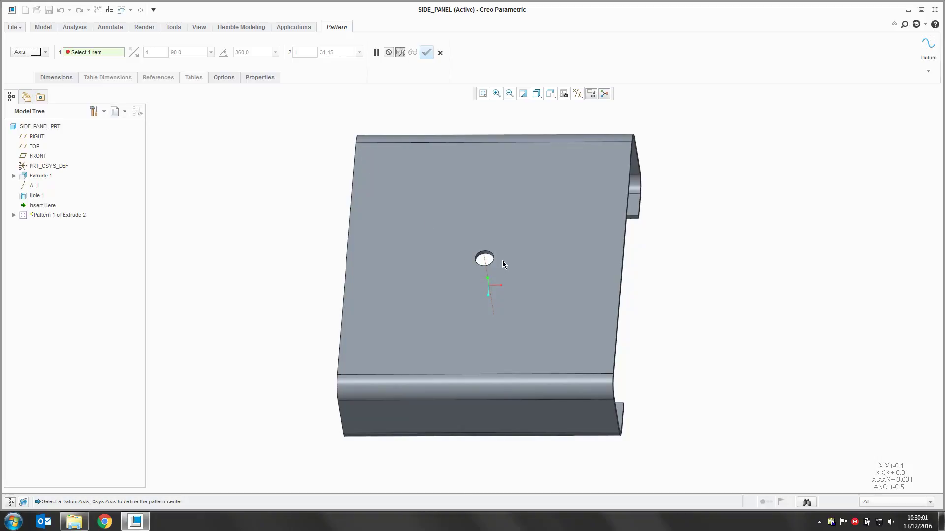
pyautogui.click(484, 260)
# Center the pattern on axis A_1 with 6 members spaced 36.0° apart
pyautogui.click(485, 261)
pyautogui.moveTo(561, 296); pyautogui.dragTo(568, 324, button='middle')
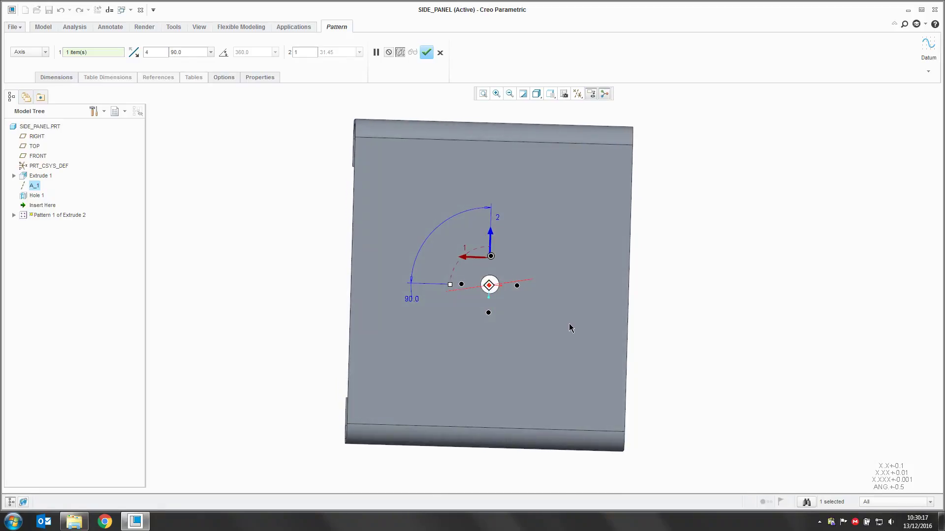
pyautogui.scroll(2, 564, 301)
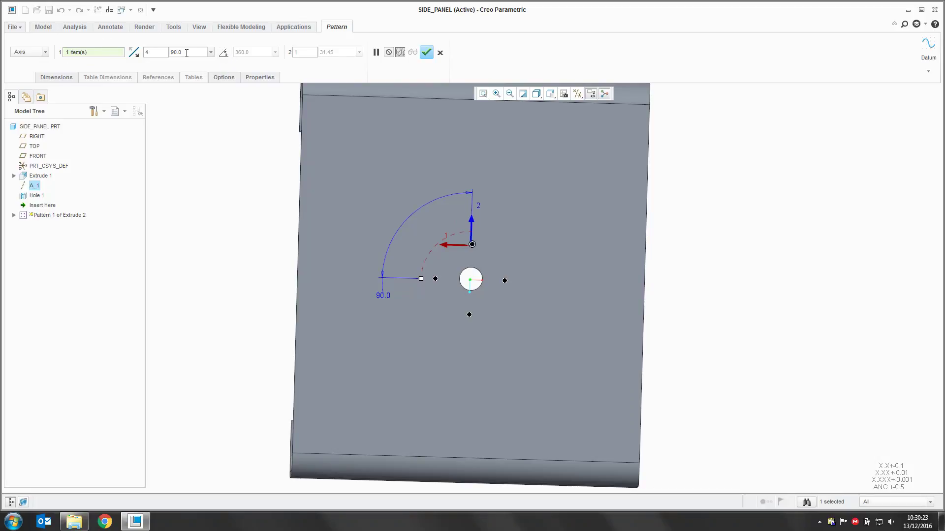
pyautogui.doubleClick(147, 53)
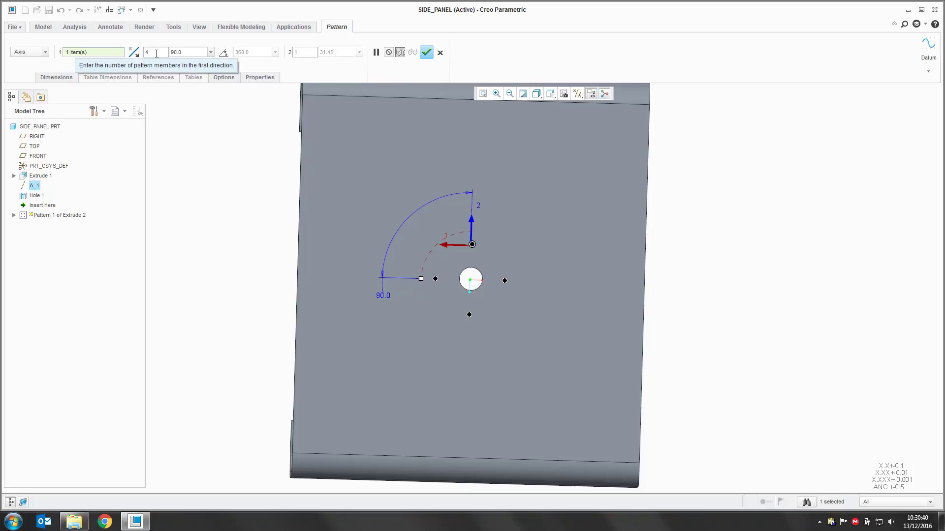
pyautogui.press('Return')
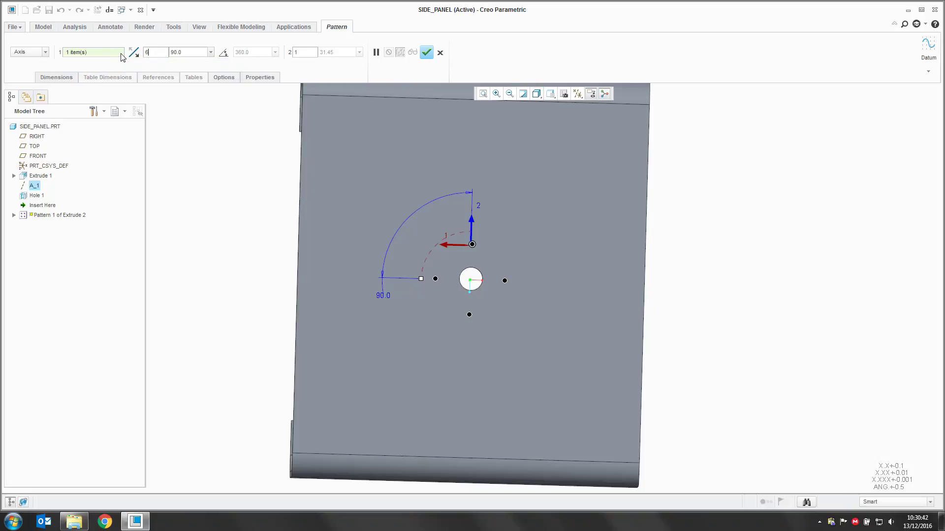
pyautogui.write('6')
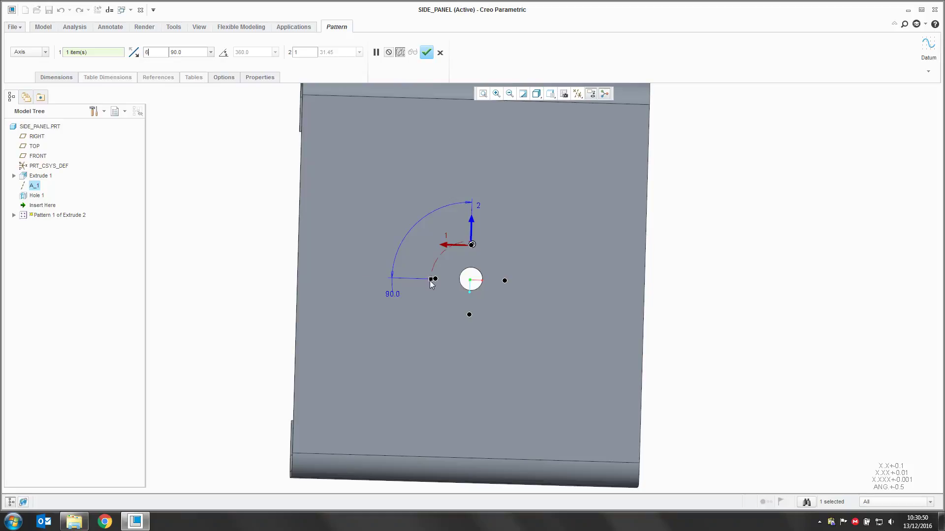
pyautogui.moveTo(431, 279); pyautogui.dragTo(447, 248)
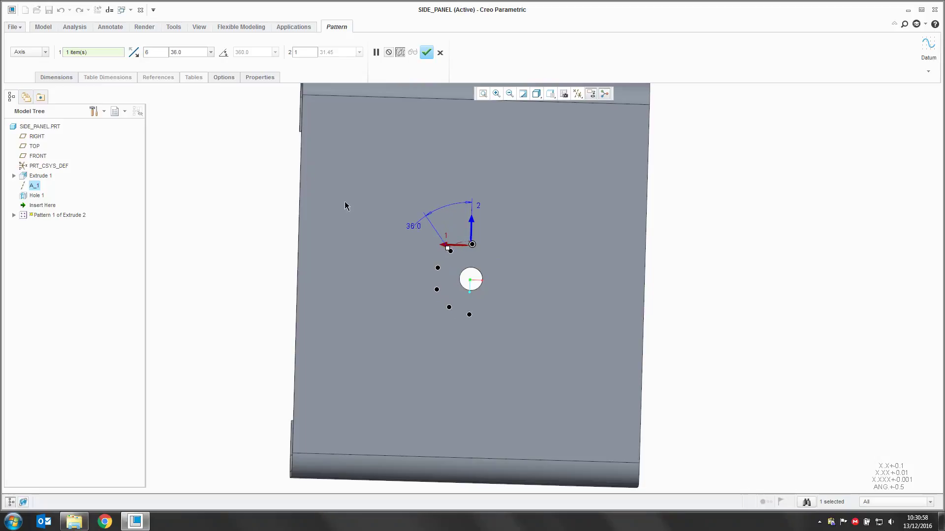
# Flip the pattern direction and back, then adjust the angle between members
pyautogui.click(135, 54)
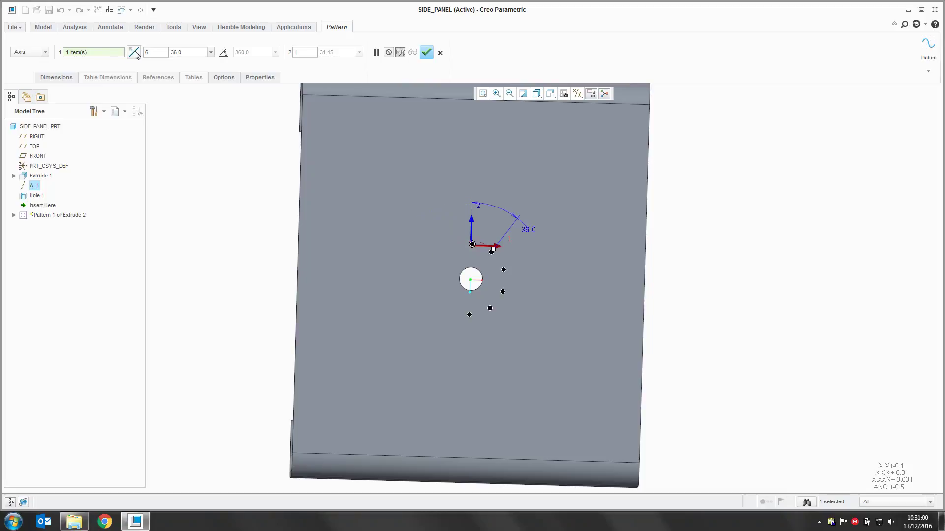
pyautogui.click(137, 54)
pyautogui.moveTo(447, 249); pyautogui.dragTo(435, 232)
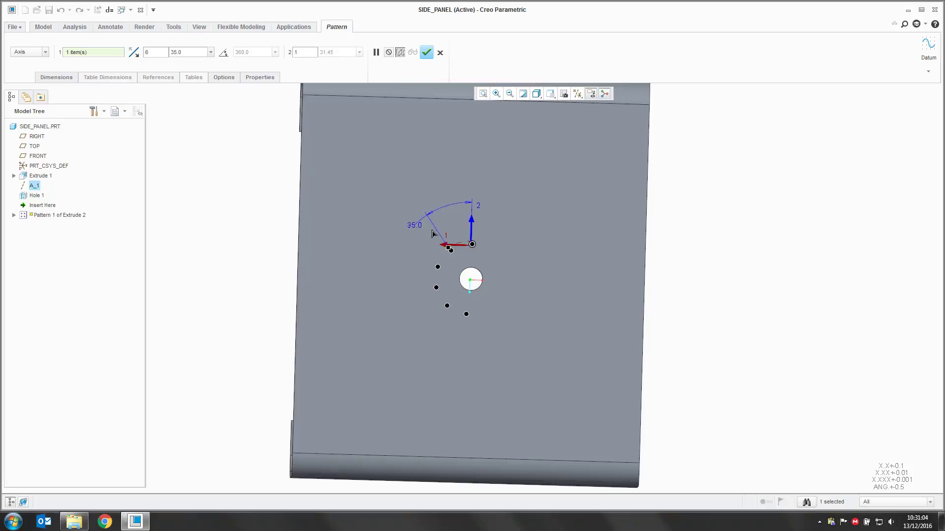
# Spread the six holes evenly over a 360.0° extent and create the pattern
pyautogui.click(224, 53)
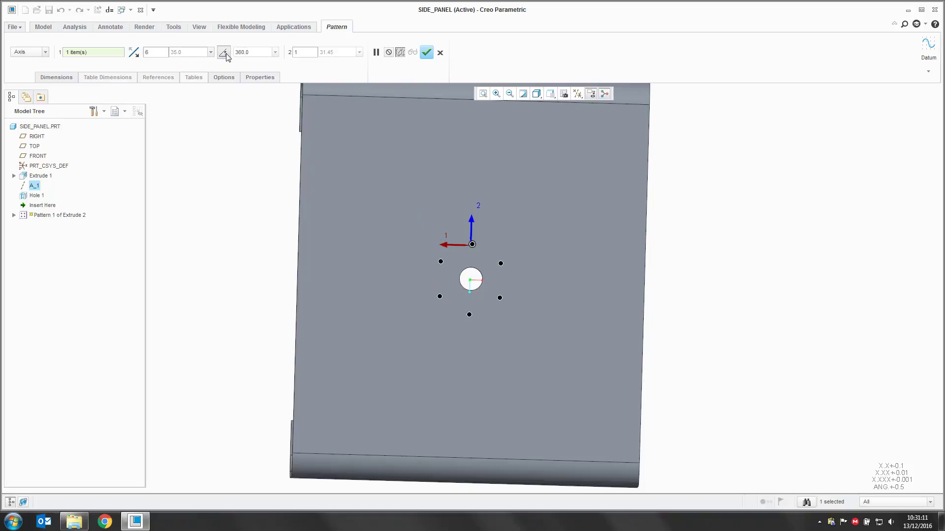
pyautogui.click(263, 52)
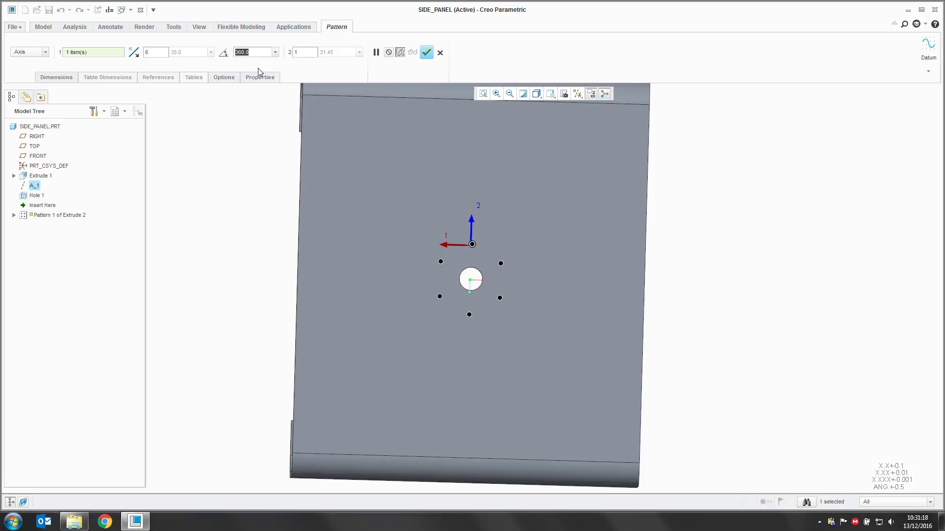
pyautogui.write('180')
pyautogui.press('Return')
pyautogui.click(275, 52)
pyautogui.click(259, 90)
pyautogui.click(427, 53)
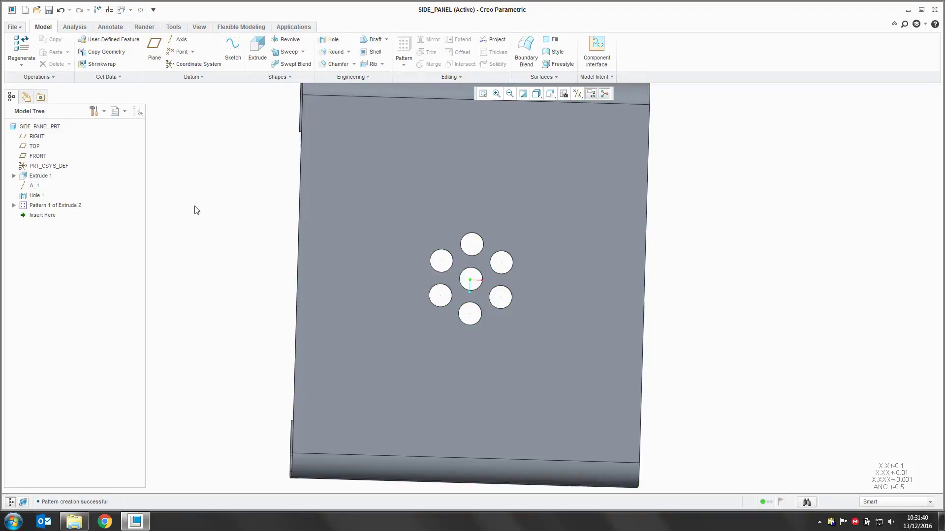
# Reopen Pattern 1 of the Extrude 2 hole for editing
pyautogui.rightClick(58, 206)
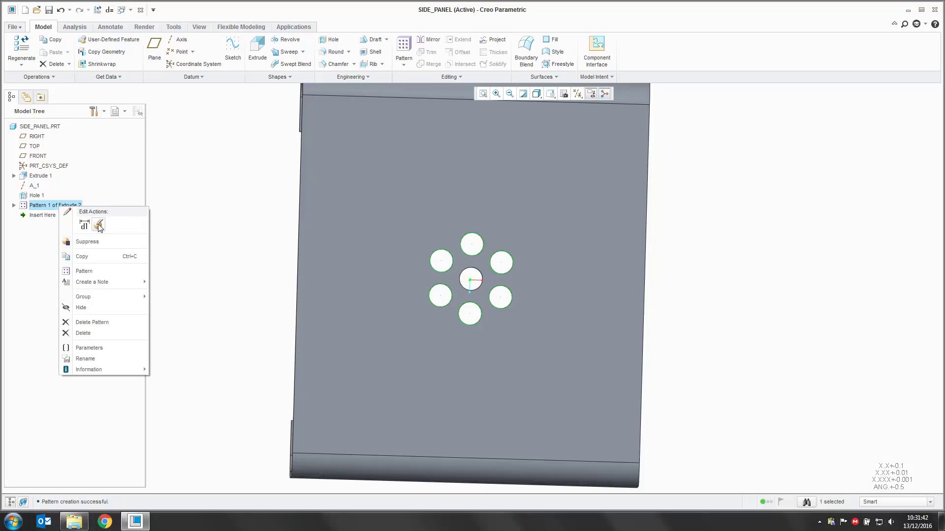
pyautogui.click(99, 225)
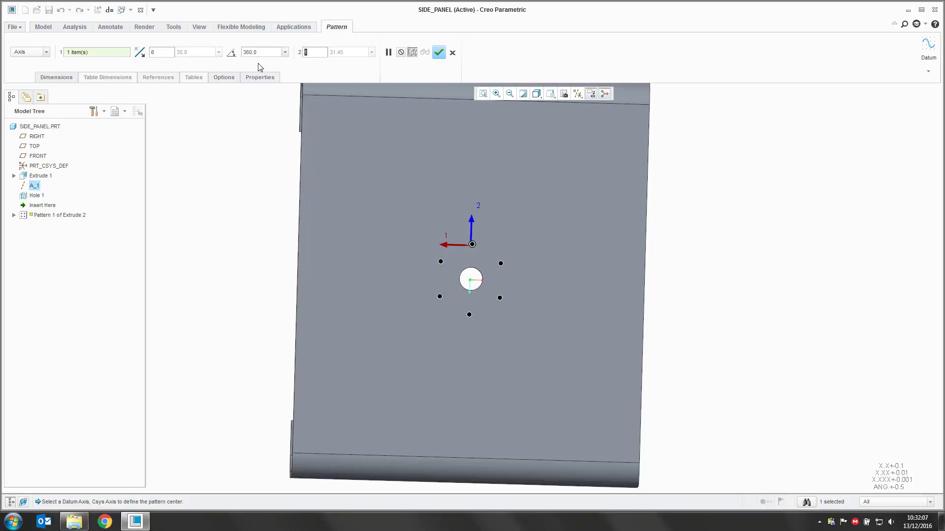
# Add 3 outward rings spaced 40.00 apart and apply the pattern
pyautogui.write('3')
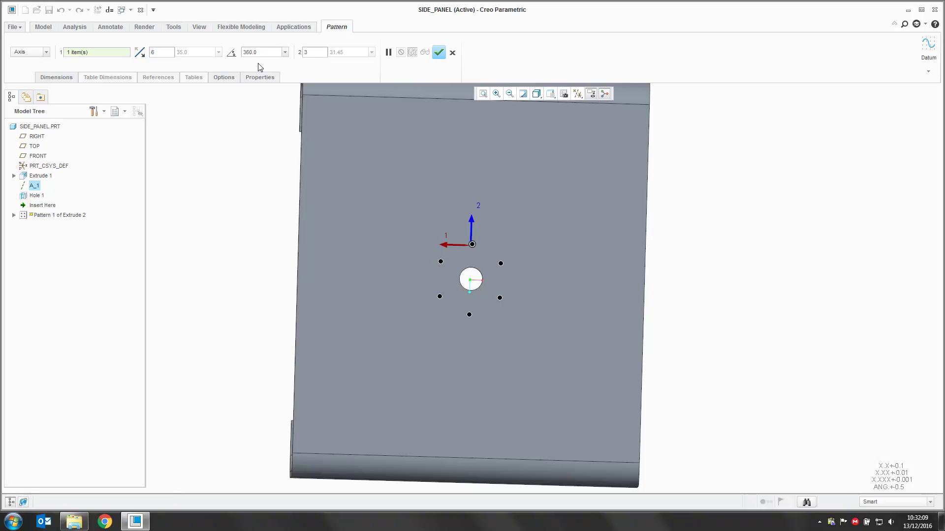
pyautogui.press('Return')
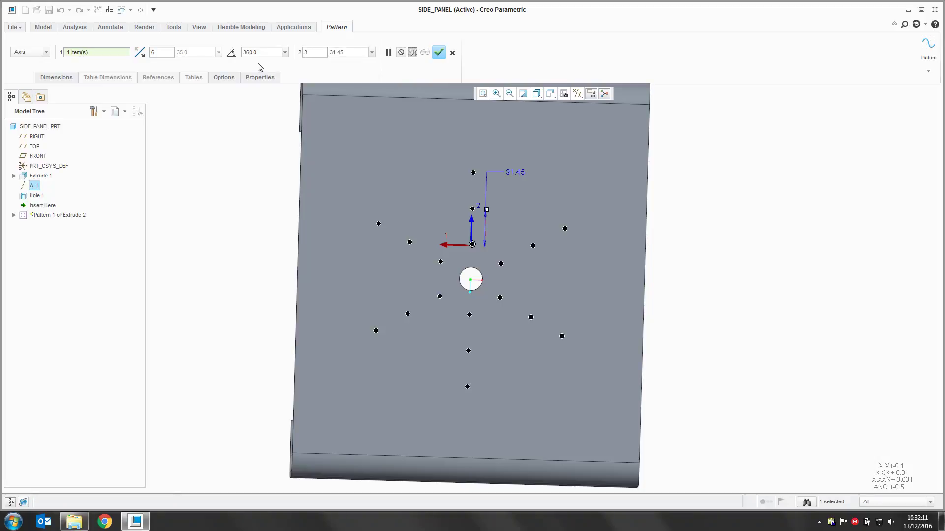
pyautogui.doubleClick(357, 51)
pyautogui.moveTo(486, 210)
pyautogui.mouseDown()
pyautogui.moveTo(490, 193)
pyautogui.moveTo(497, 196)
pyautogui.mouseUp()
pyautogui.moveTo(495, 211); pyautogui.dragTo(494, 202)
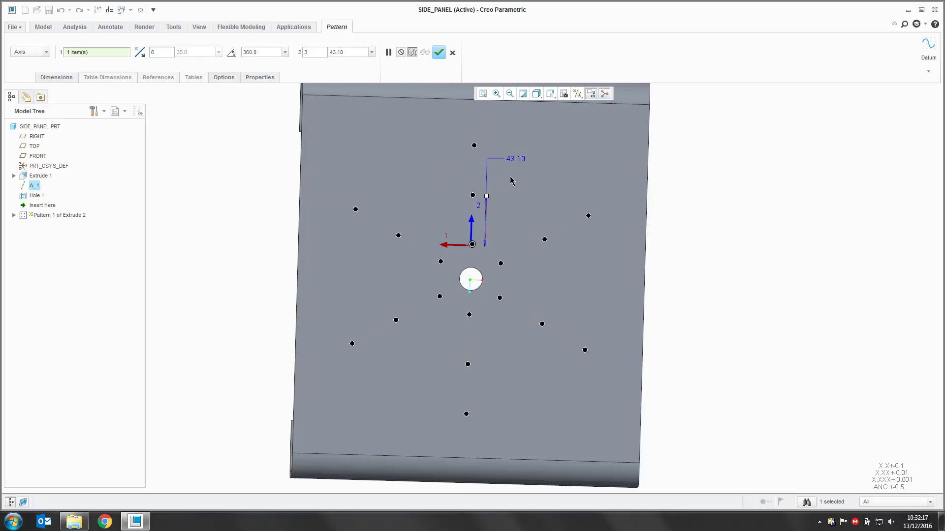
pyautogui.doubleClick(514, 158)
pyautogui.write('40')
pyautogui.press('Return')
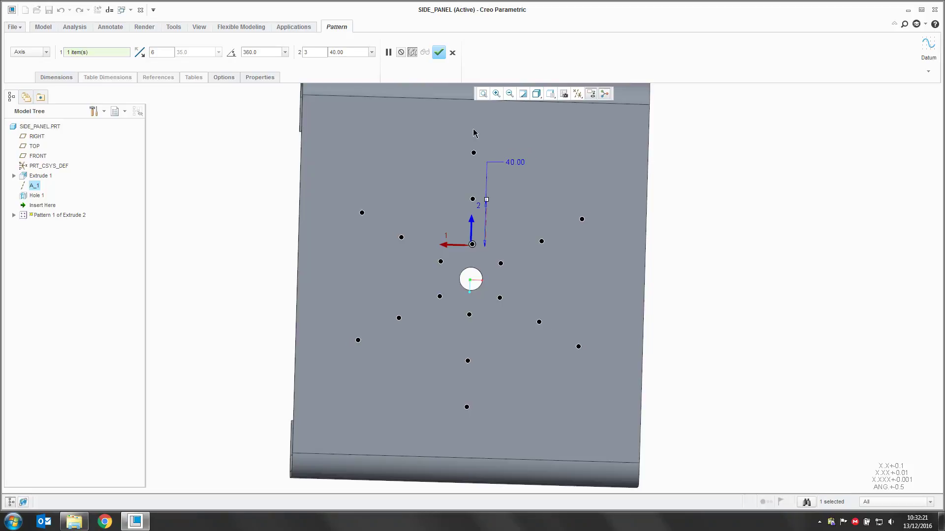
pyautogui.click(438, 53)
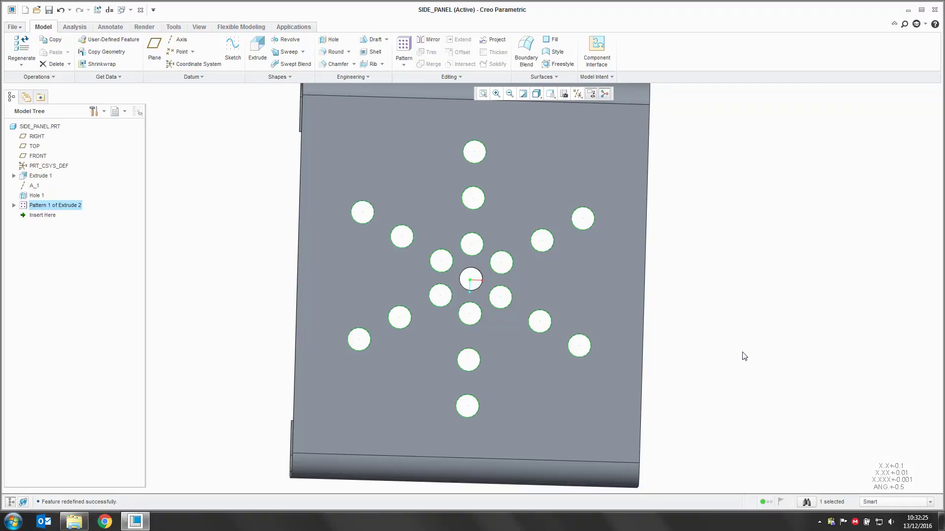
# Reopen the hole pattern and show its Dimensions increment tables
pyautogui.rightClick(232, 235)
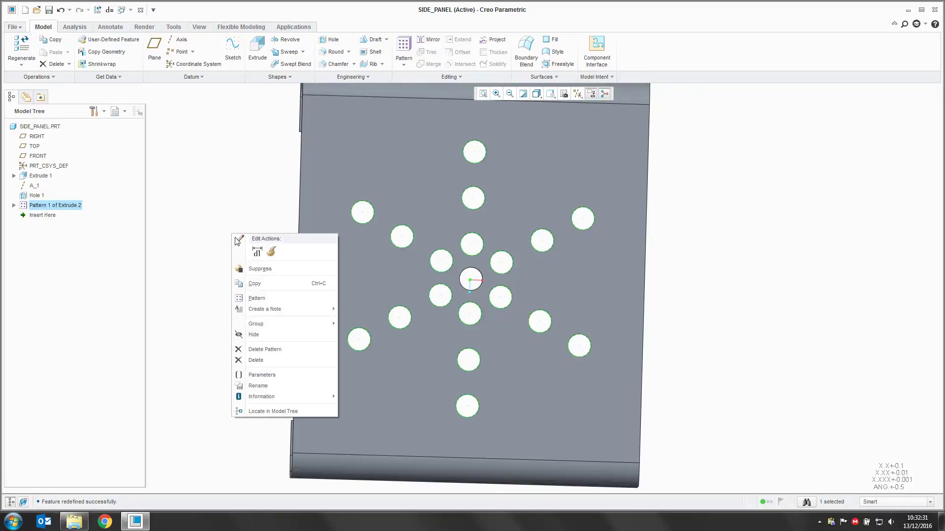
pyautogui.click(271, 256)
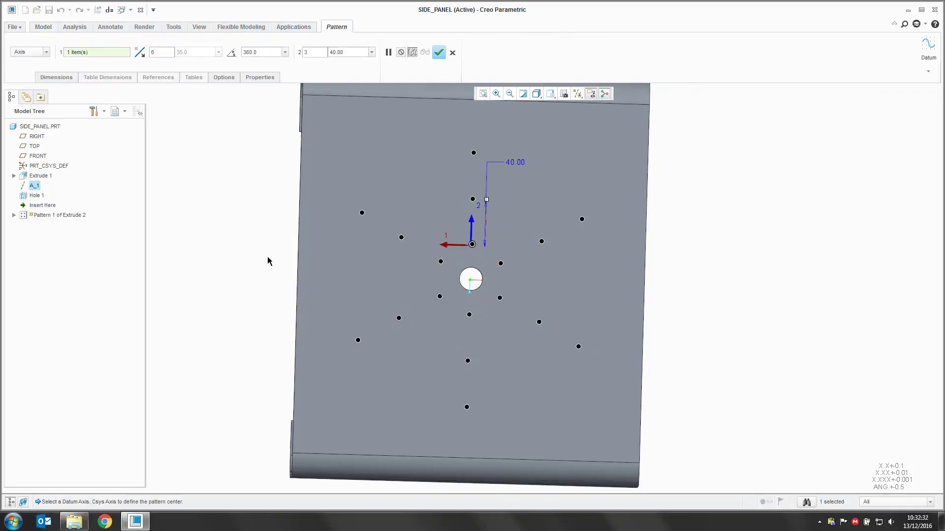
pyautogui.click(54, 79)
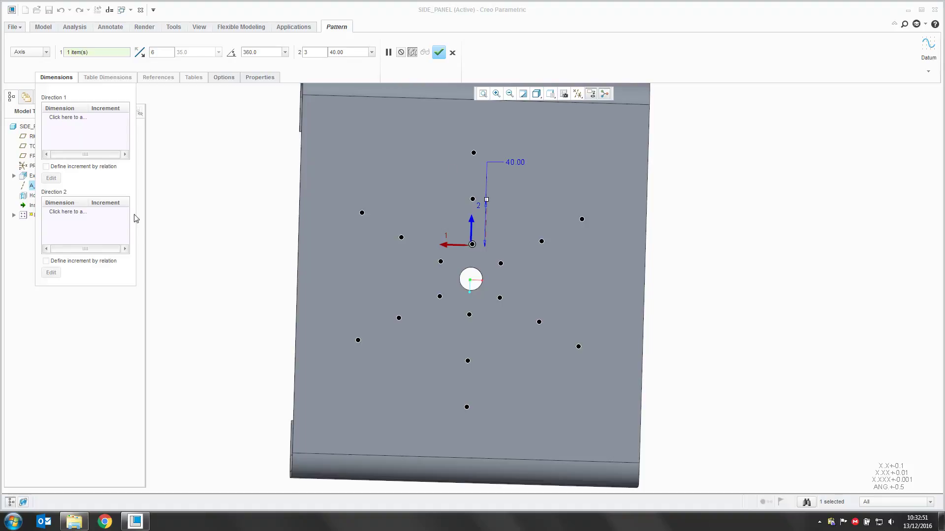
# Vary the Ø20 hole diameter by 5.00 per outward ring and apply the pattern
pyautogui.click(74, 218)
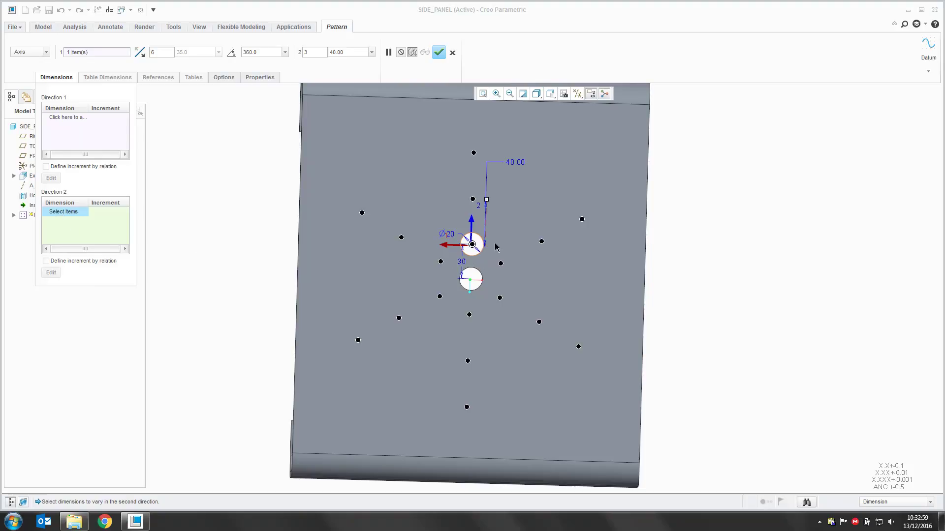
pyautogui.moveTo(465, 262); pyautogui.dragTo(462, 255, button='middle')
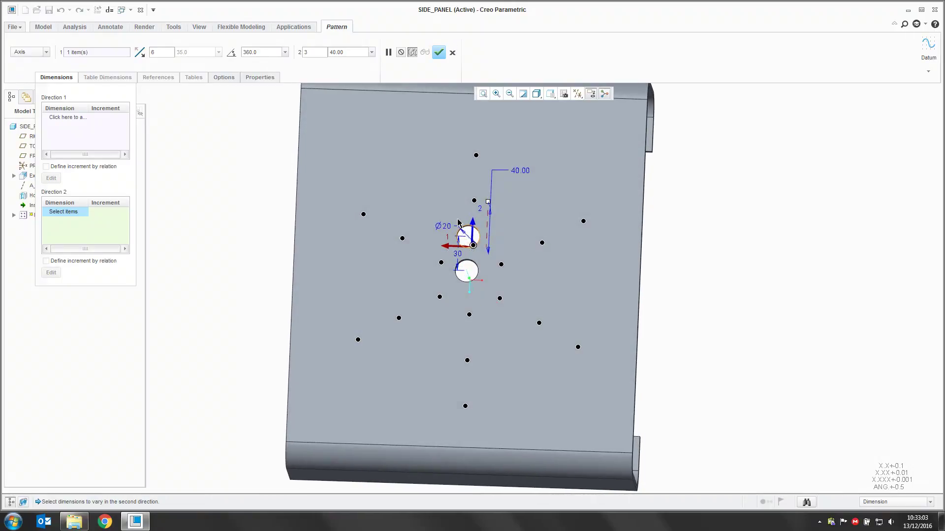
pyautogui.moveTo(459, 223); pyautogui.dragTo(449, 218, button='middle')
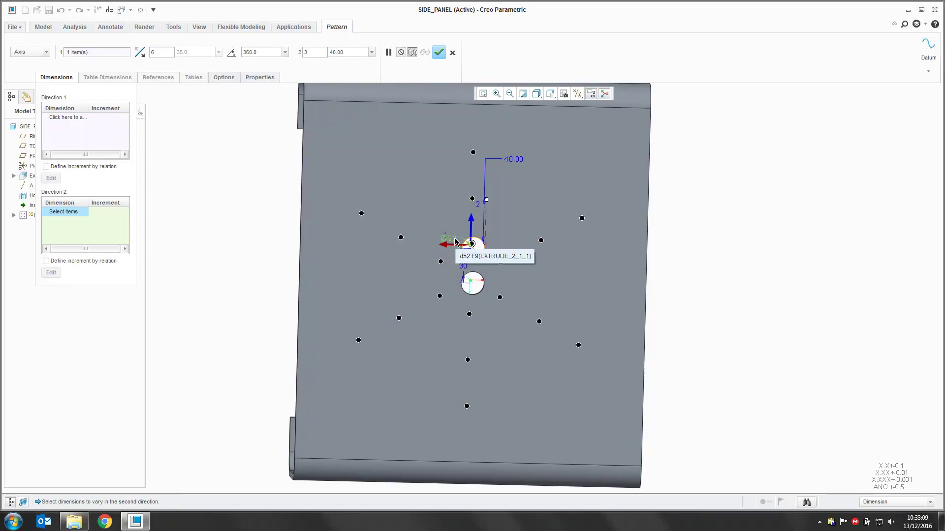
pyautogui.click(449, 239)
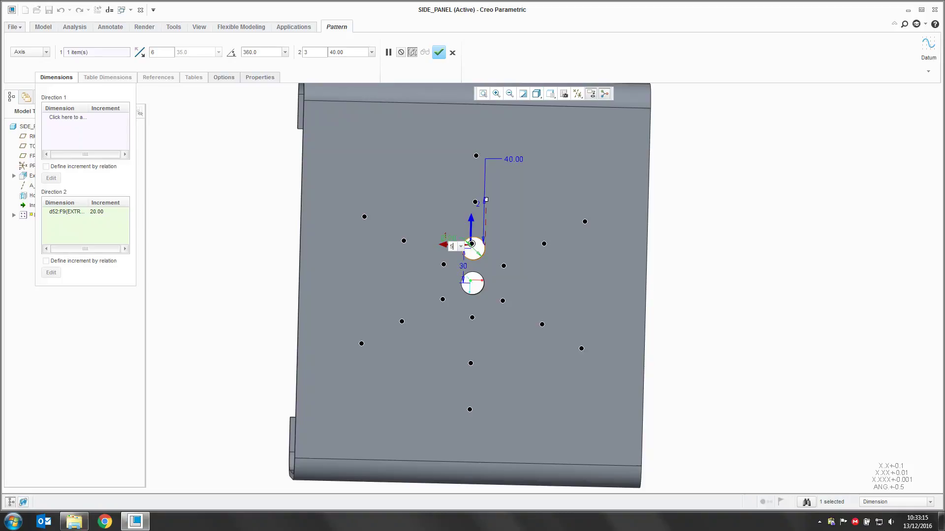
pyautogui.press('Return')
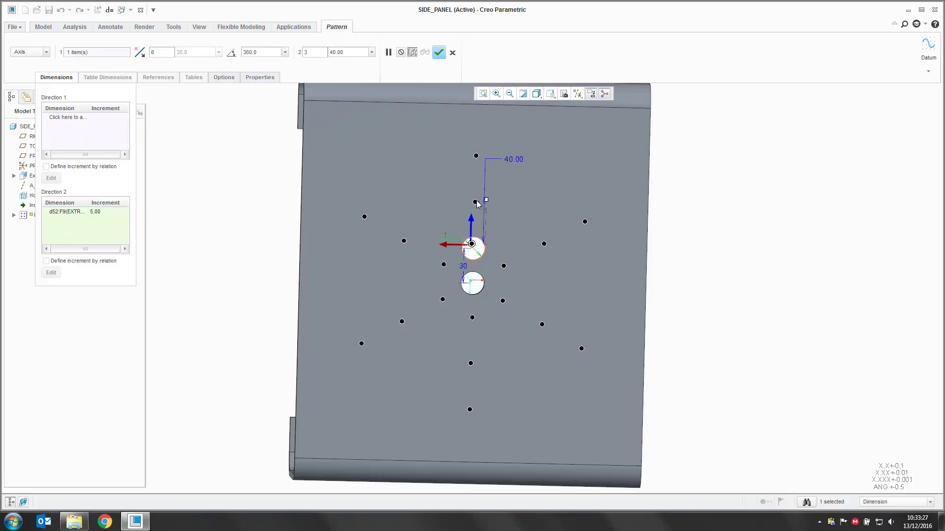
pyautogui.click(442, 50)
pyautogui.click(729, 342)
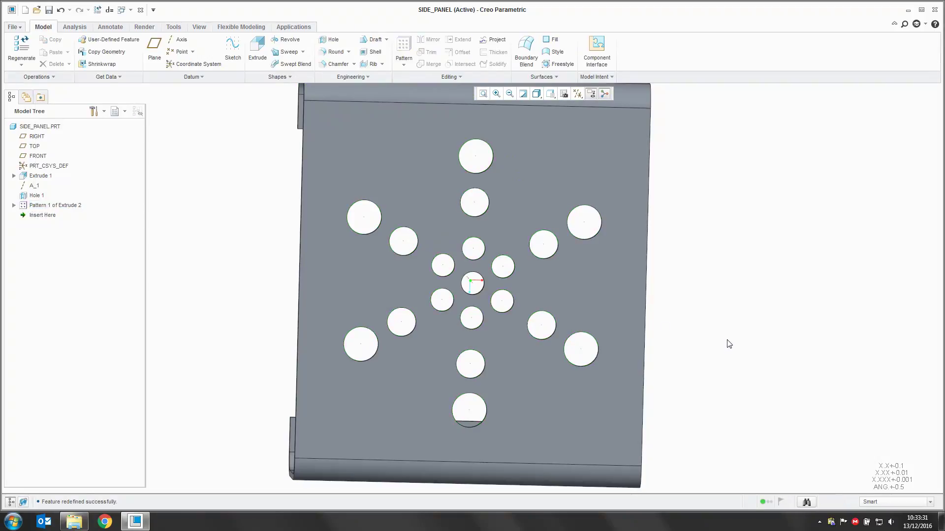
pyautogui.moveTo(728, 341)
pyautogui.mouseDown(button='middle')
pyautogui.moveTo(717, 327)
pyautogui.moveTo(721, 335)
pyautogui.mouseUp(button='middle')
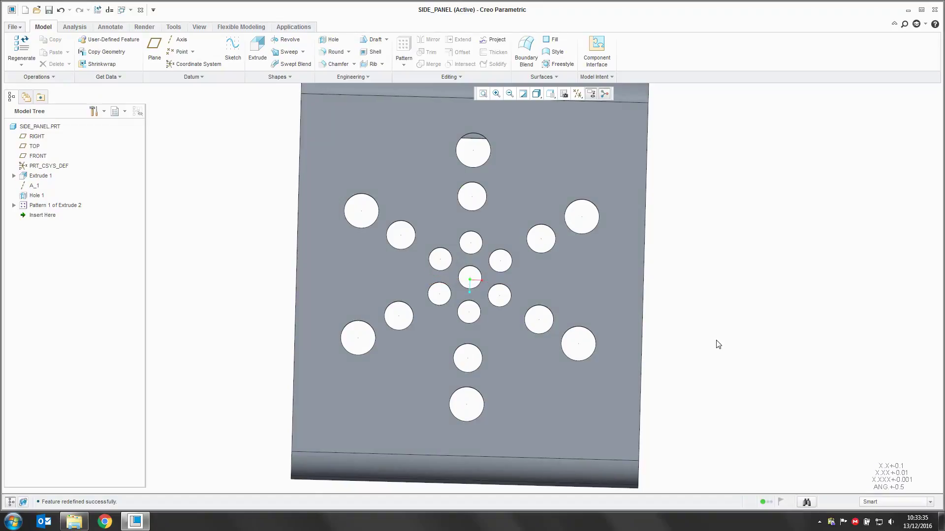